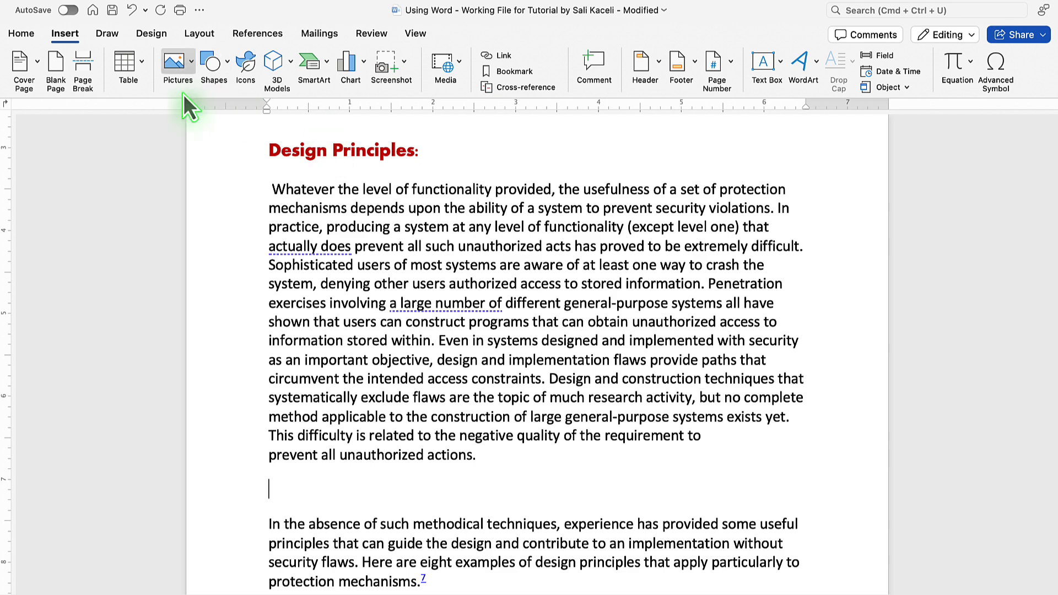
Insert the picture file Kaceli Tech Training.webp from the Word for Mac folder below the first paragraph.
left_click(68, 38)
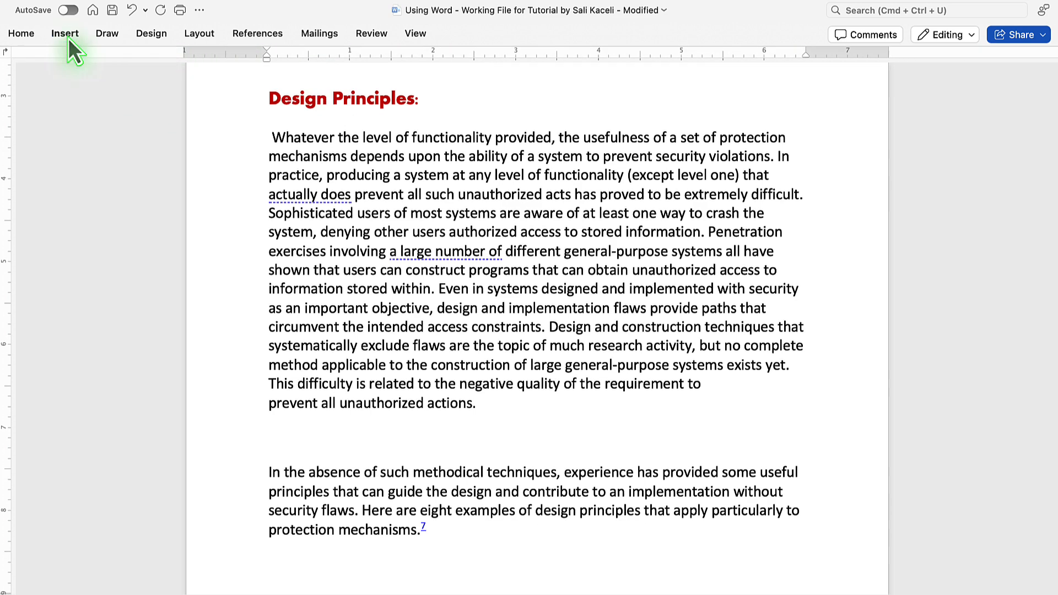
left_click(69, 38)
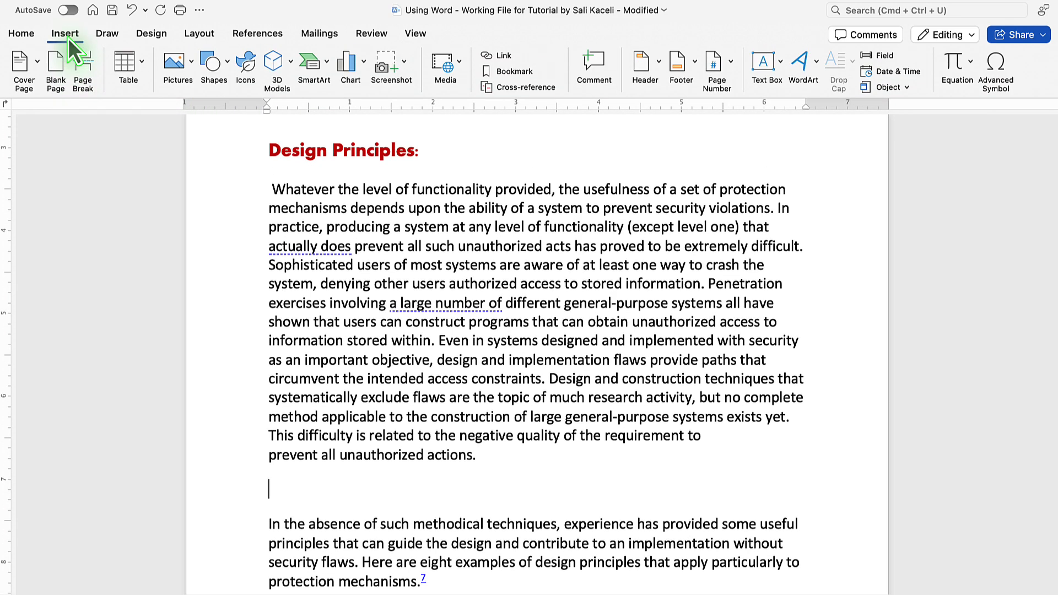
left_click(191, 68)
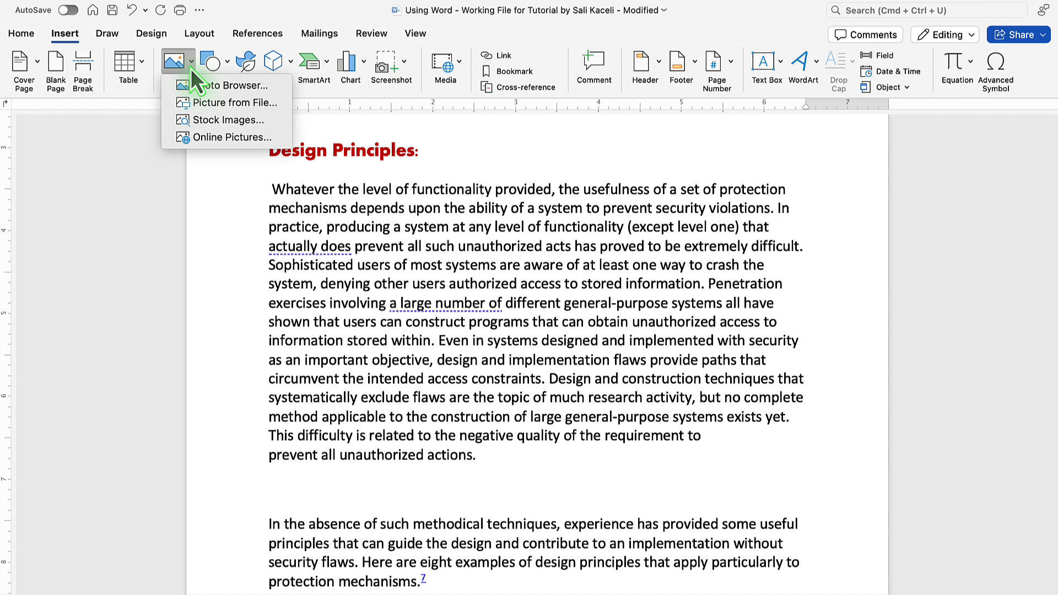
left_click(219, 105)
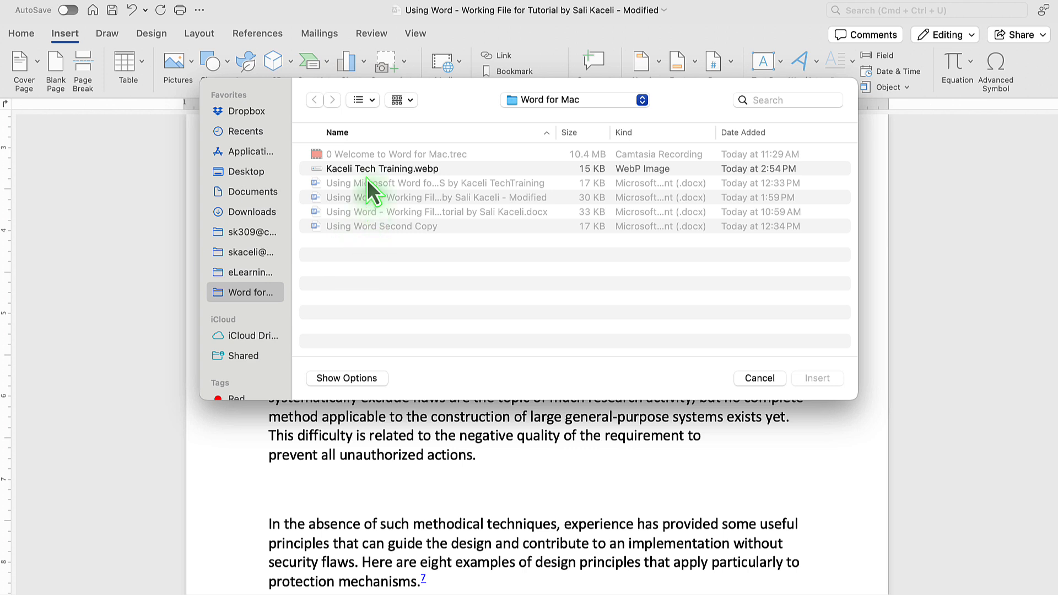
left_click(396, 170)
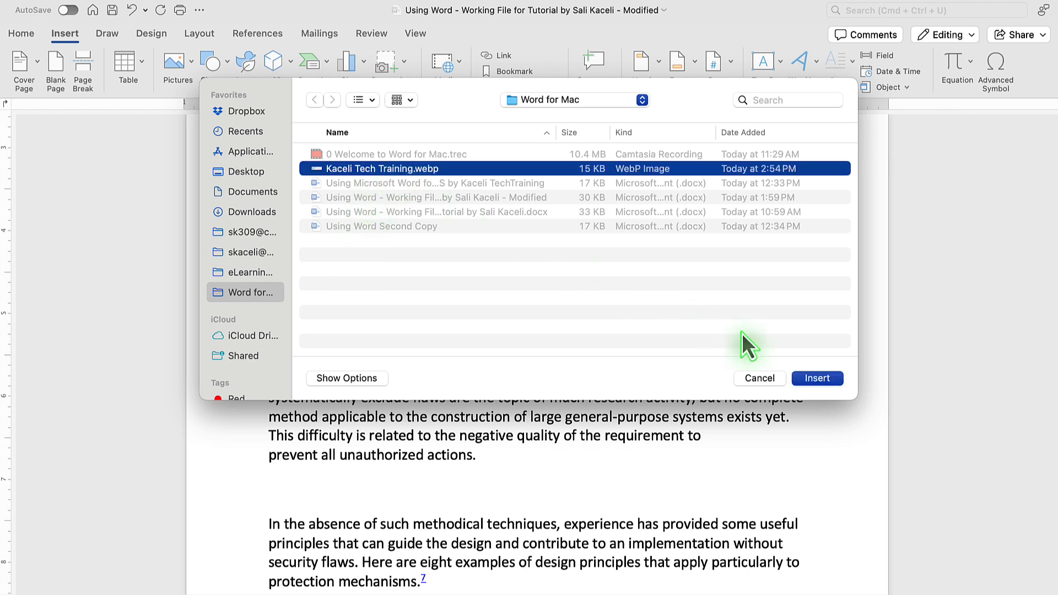
left_click(816, 378)
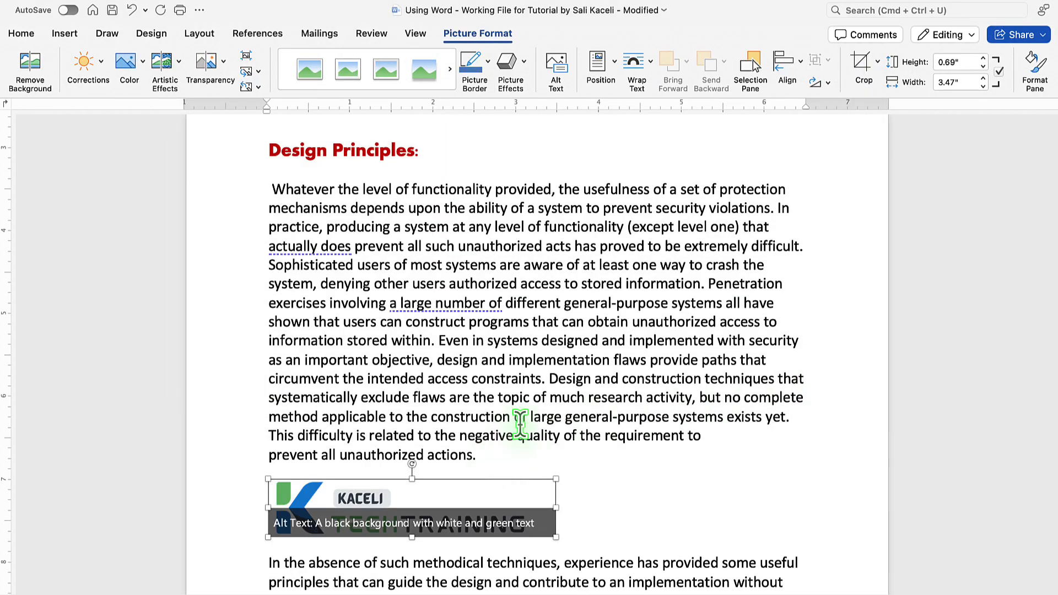
Select the logo and apply the reflected picture style from the start of the picture styles gallery.
left_click(524, 453)
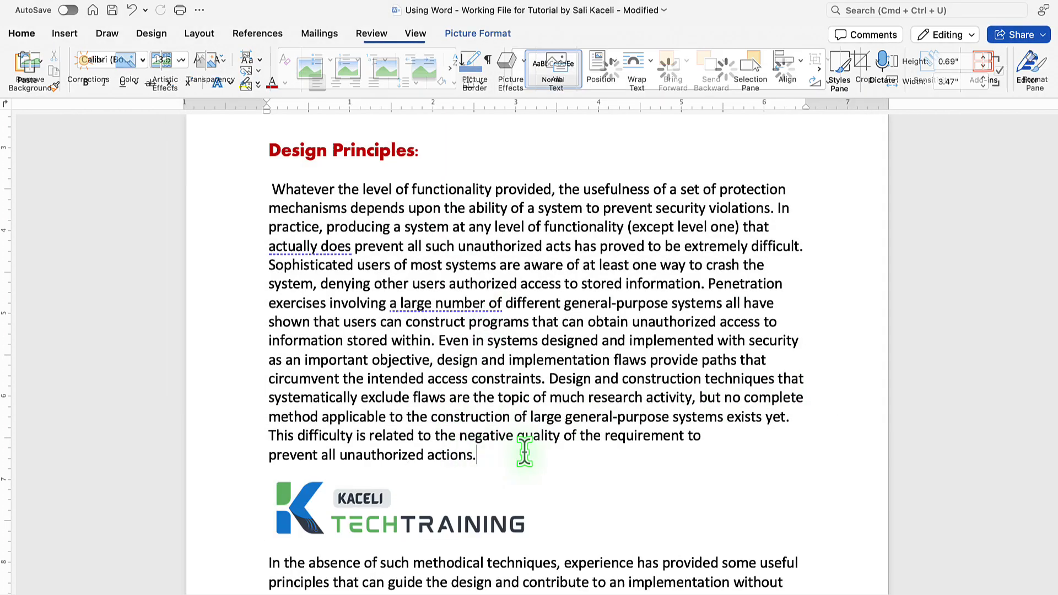
left_click(432, 491)
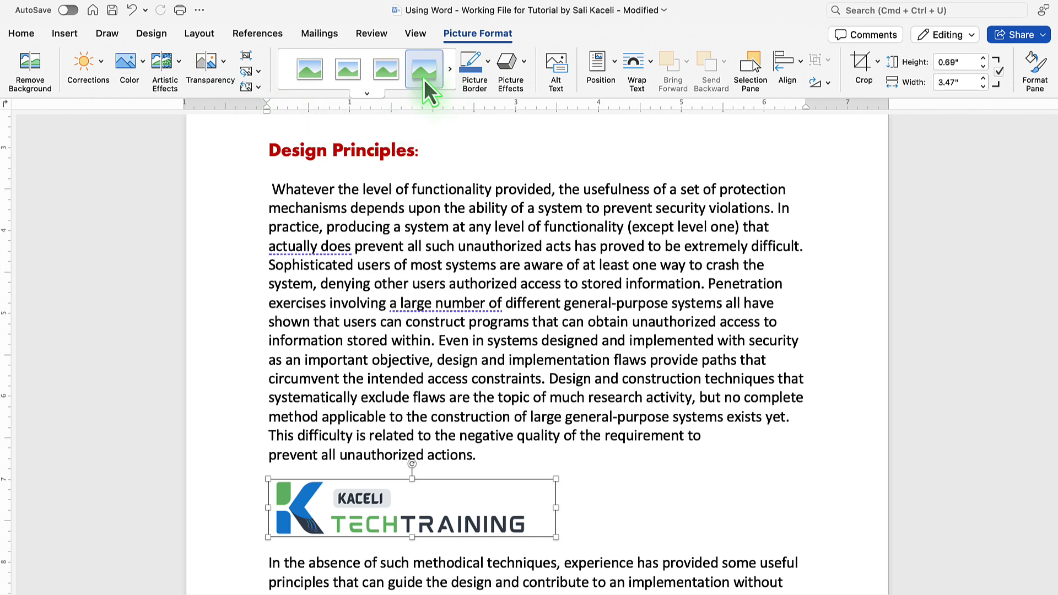
left_click(450, 70)
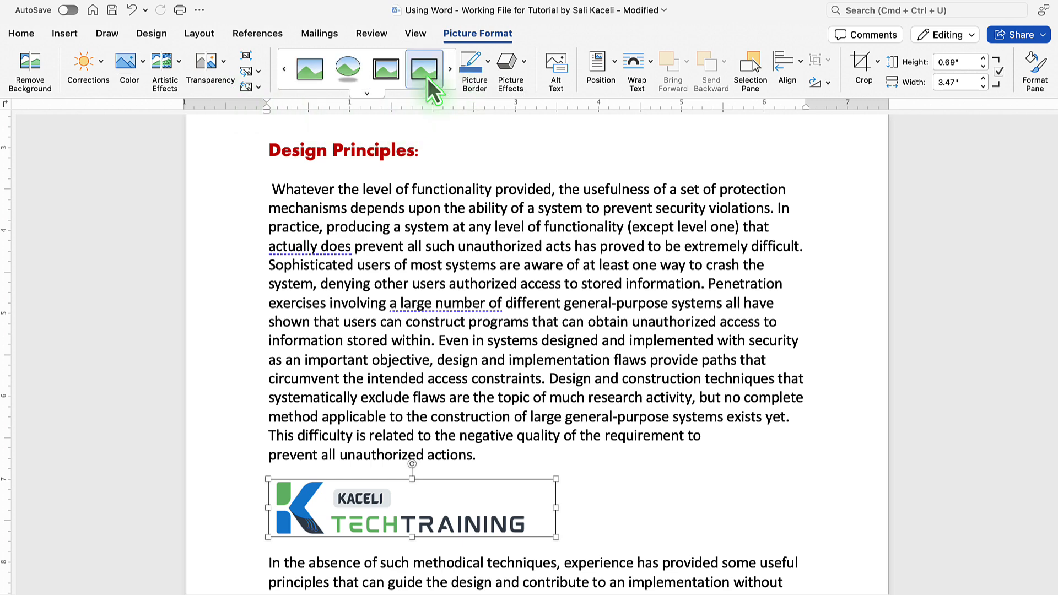
left_click(284, 70)
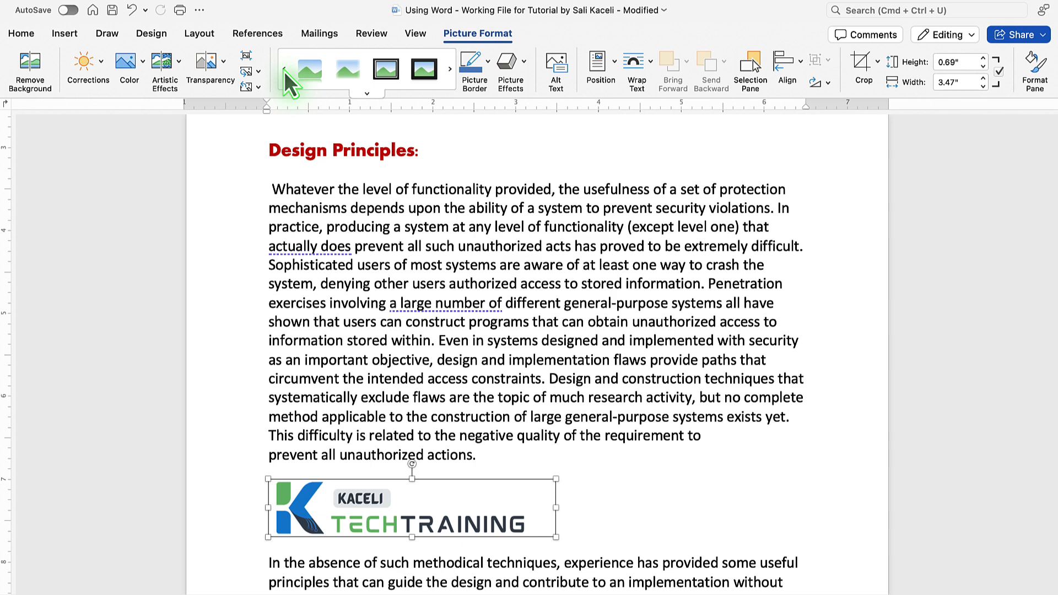
left_click(309, 70)
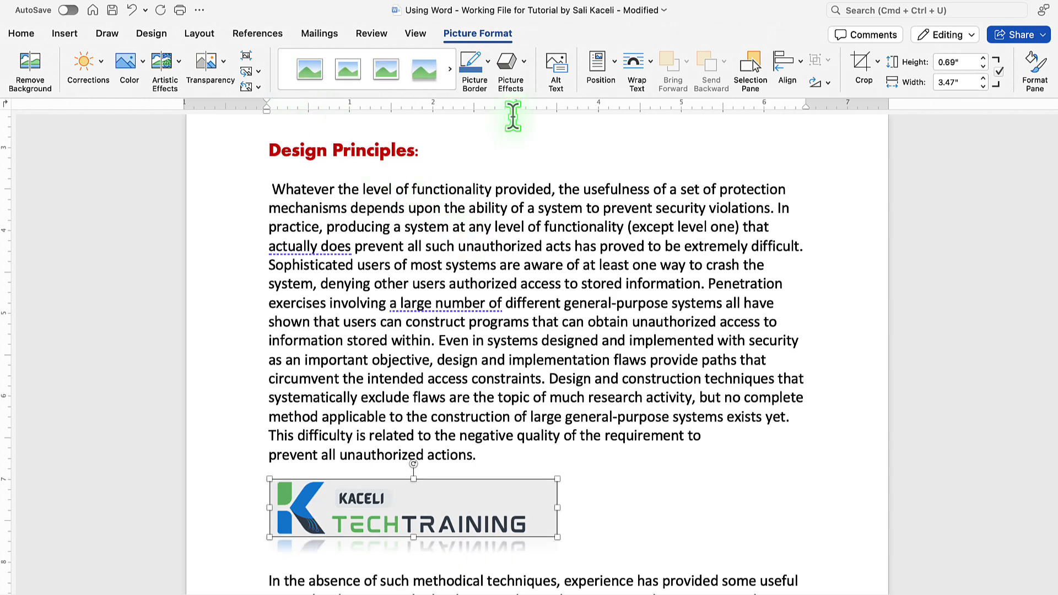
Apply a 3-D preset from Picture Effects to the logo.
left_click(521, 69)
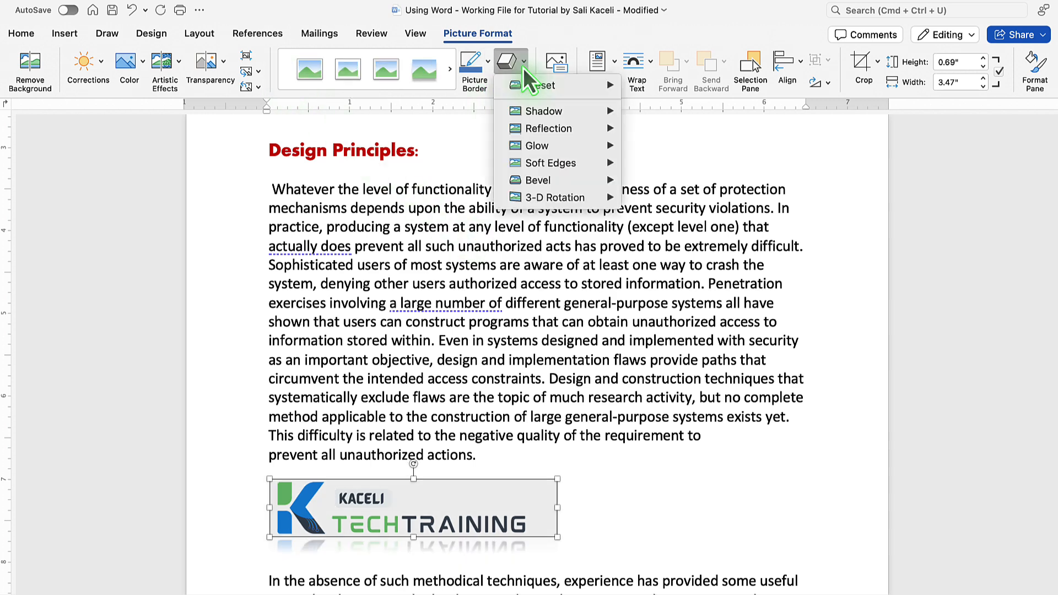
mouse_move(546, 117)
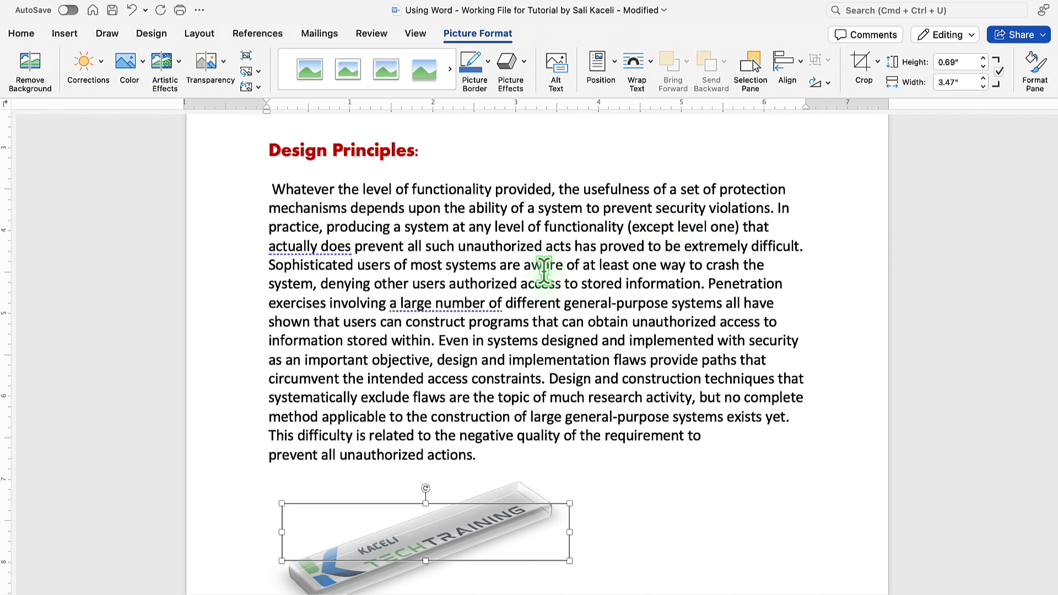
left_click(523, 68)
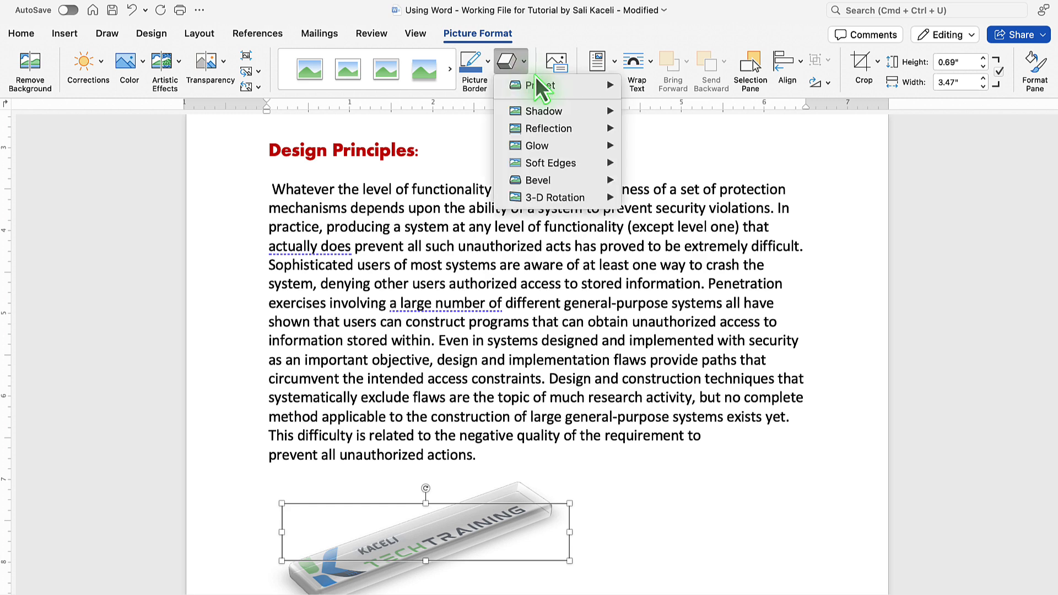
mouse_move(543, 85)
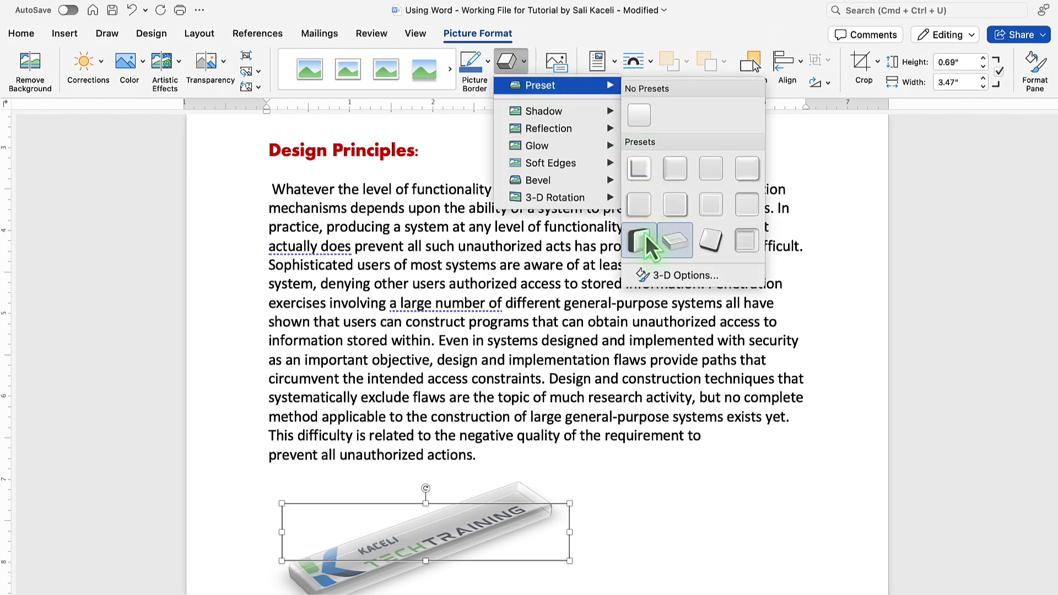
left_click(680, 207)
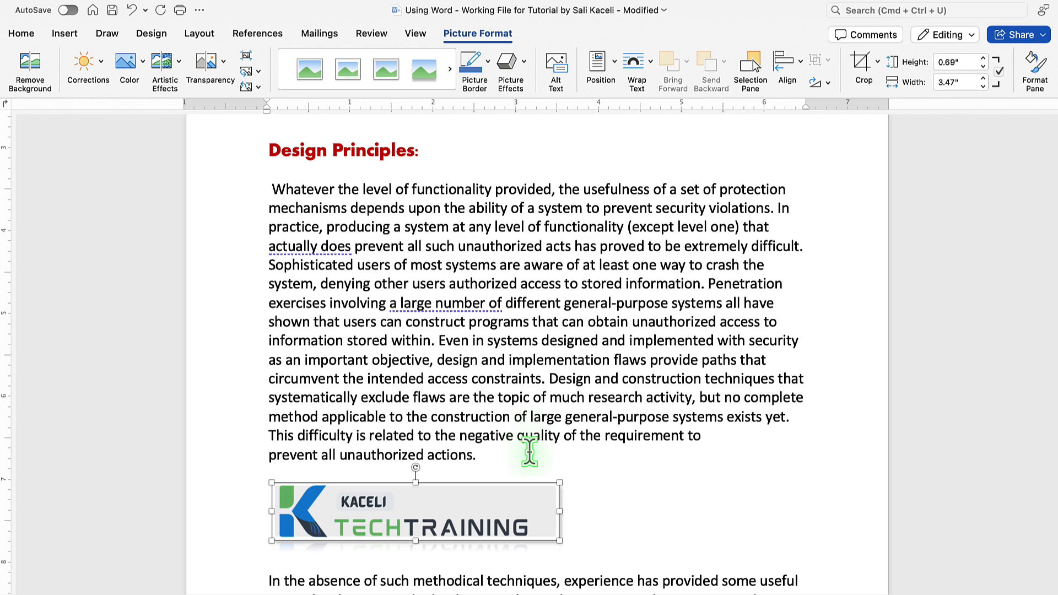
Reselect the logo and position it bottom right with square text wrapping.
left_click(555, 453)
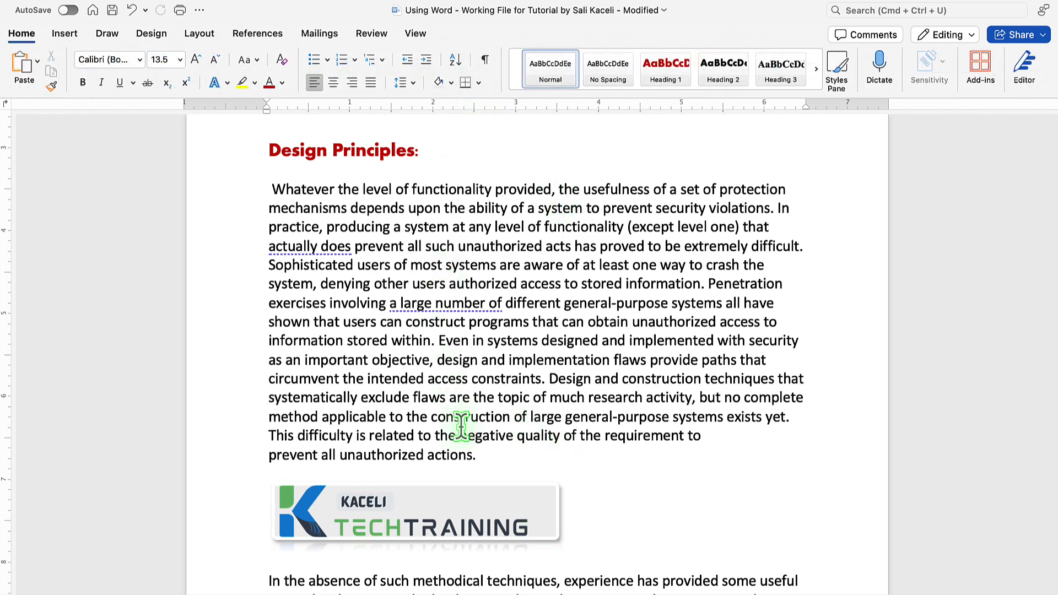
left_click(427, 495)
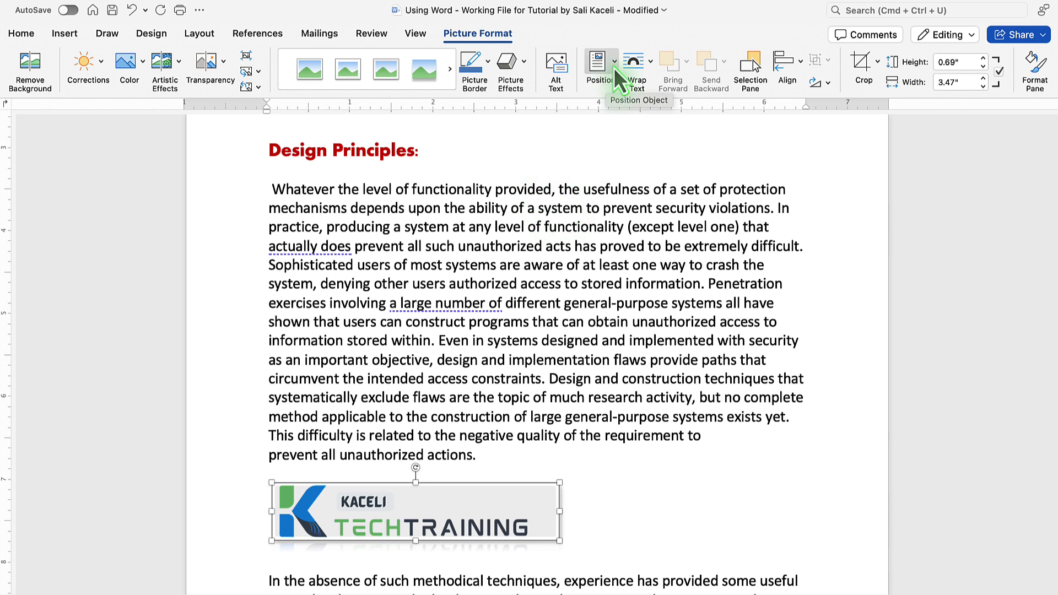
left_click(614, 68)
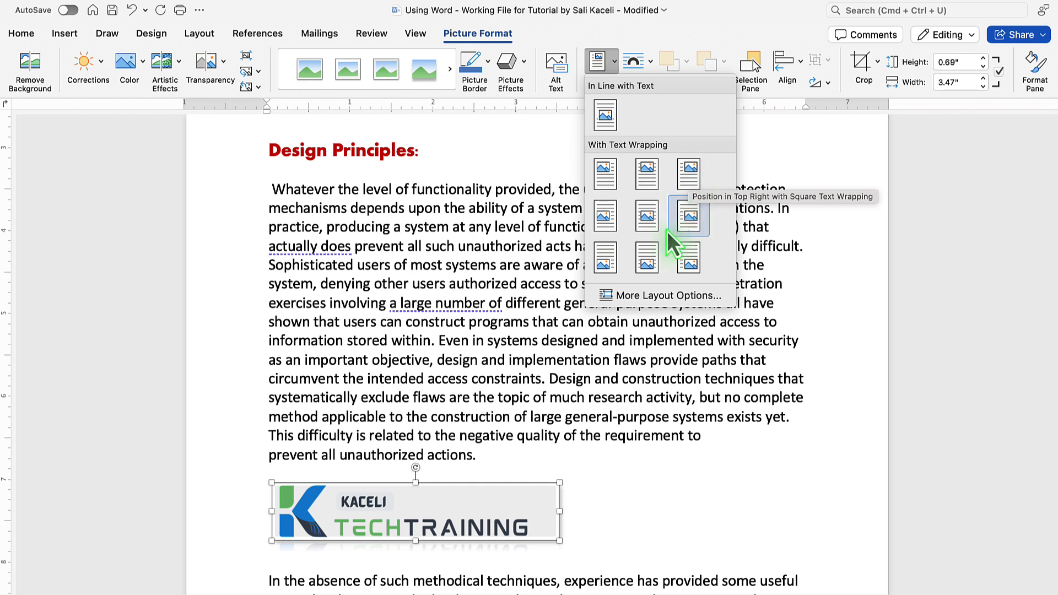
left_click(688, 257)
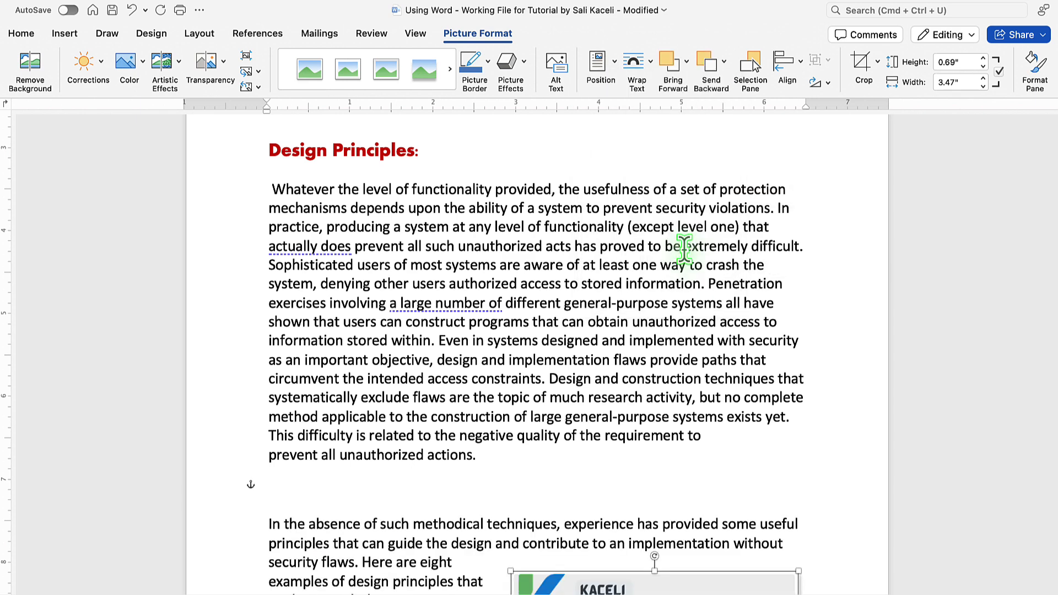
Move the logo up into the first paragraph, aligning it near the left margin.
scroll(557, 524, "down", 5)
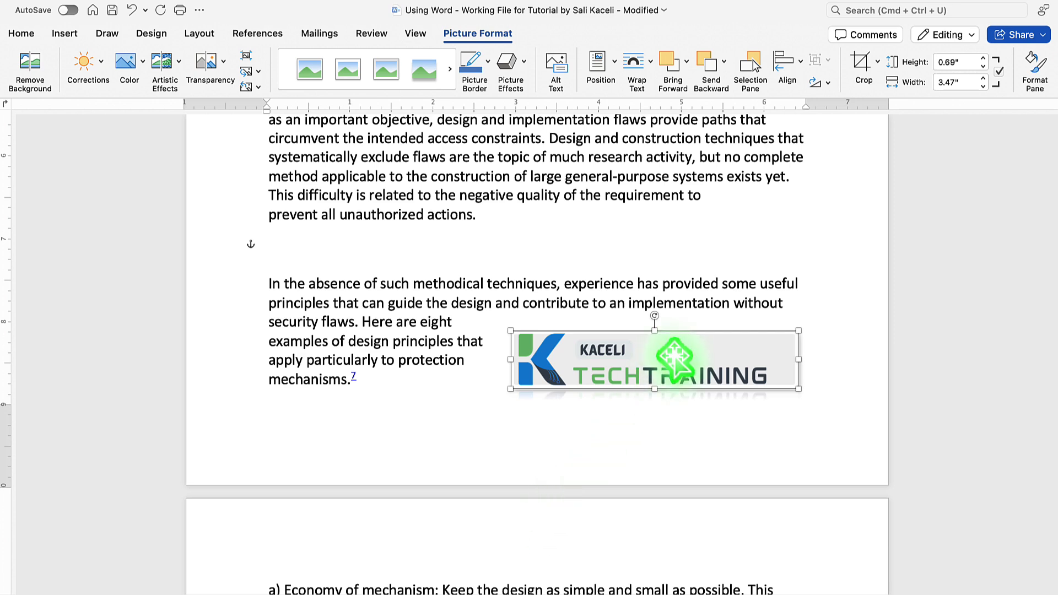
left_click_drag(675, 358, 515, 184)
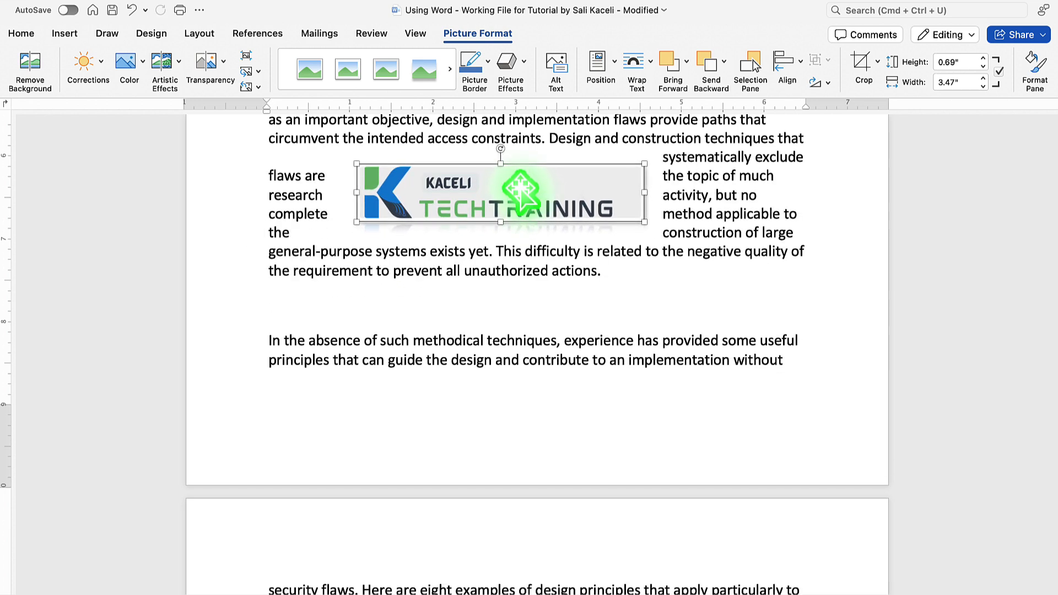
scroll(517, 185, "up", 5)
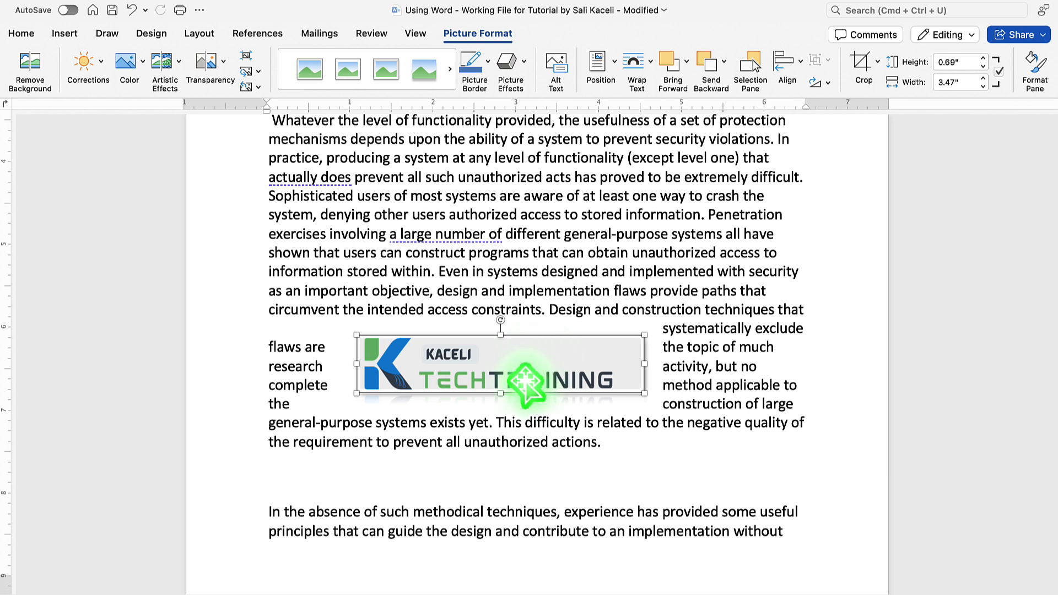
left_click_drag(531, 375, 481, 368)
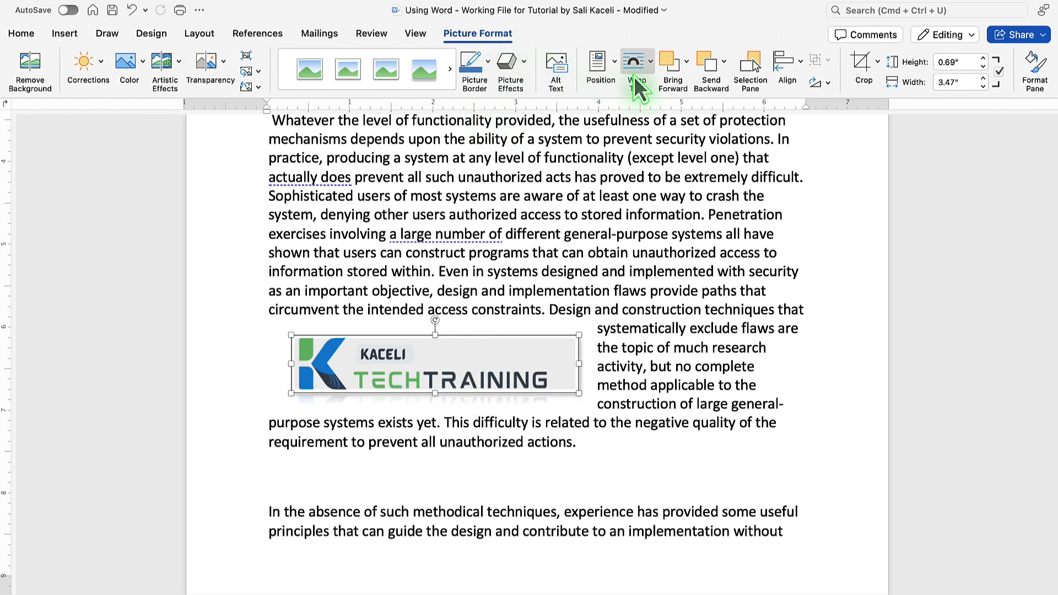
Set the logo's text wrapping to Tight.
left_click(651, 70)
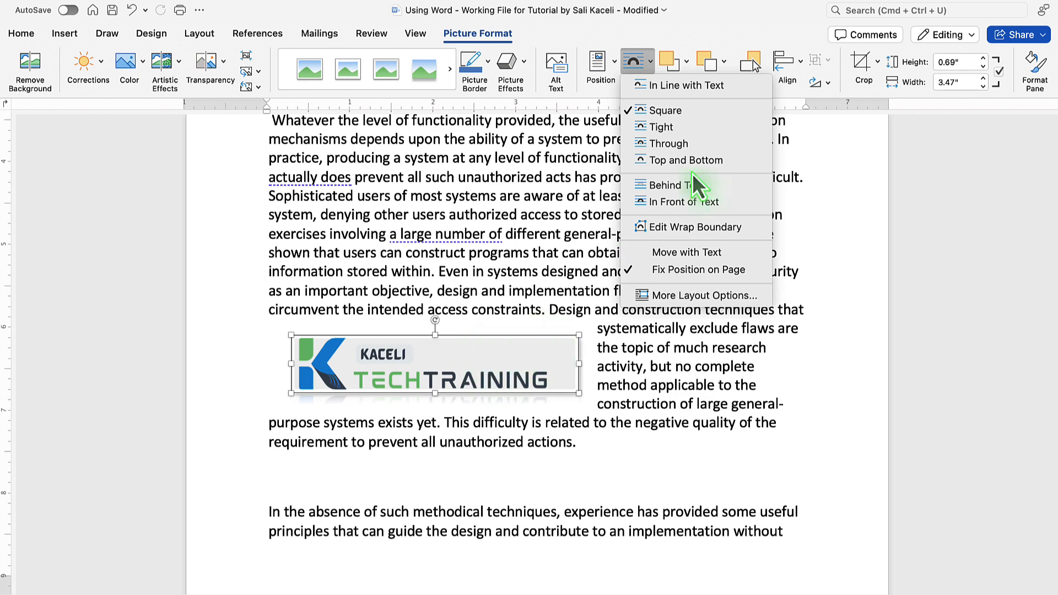
left_click(661, 147)
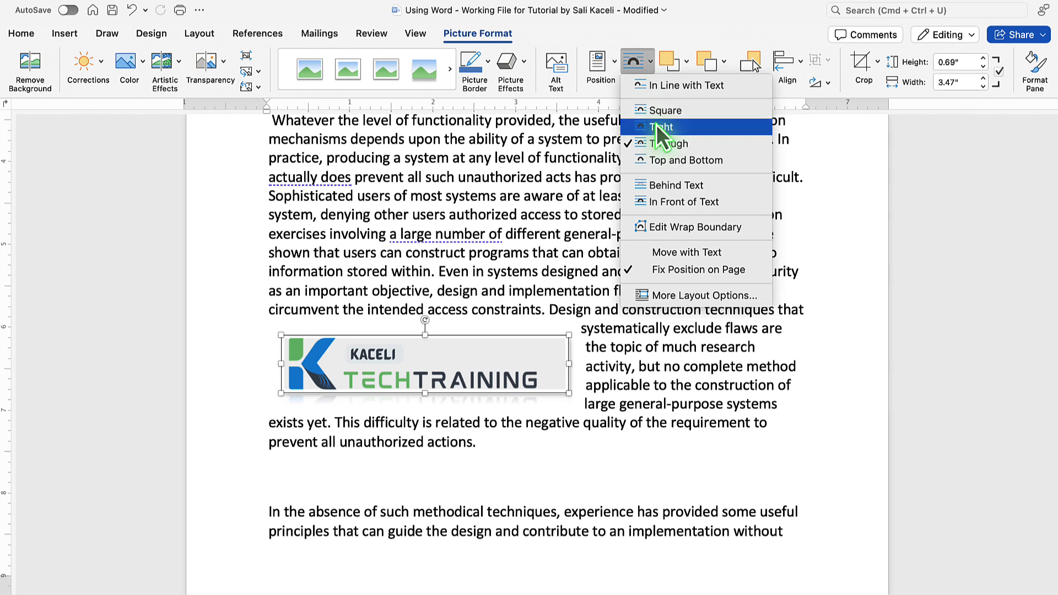
left_click(656, 125)
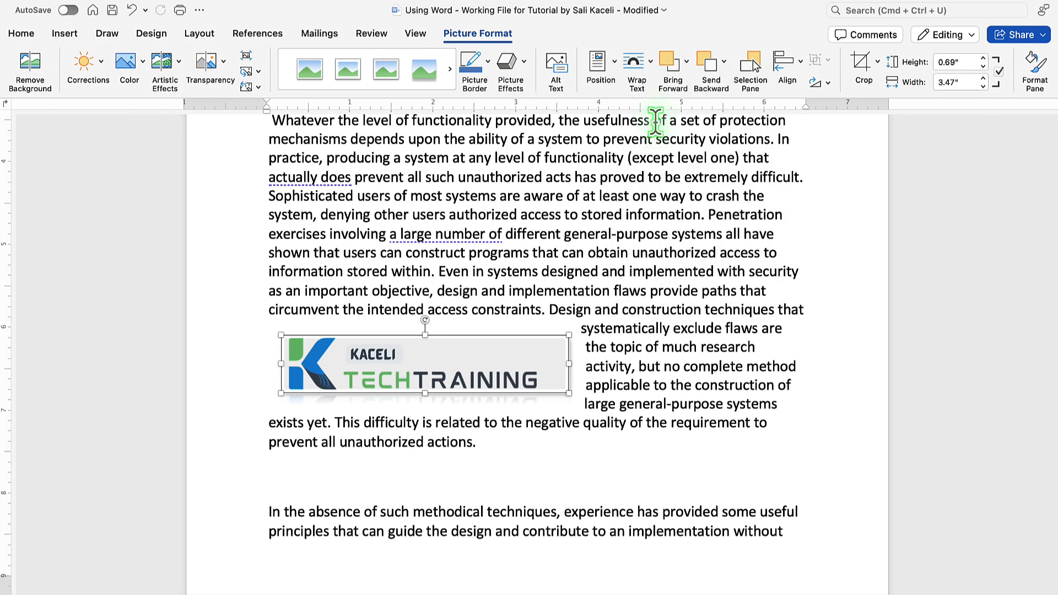
Move the logo further up into the middle of the first paragraph and adjust its corner.
left_click_drag(461, 357, 523, 305)
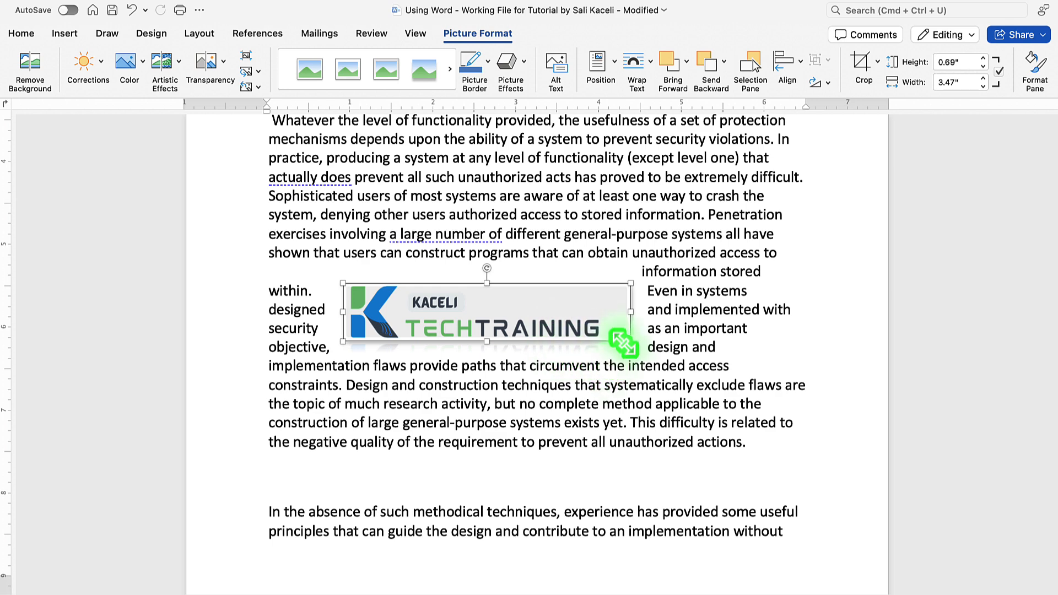
mouse_move(624, 343)
left_mouse_down()
mouse_move(588, 329)
mouse_move(621, 336)
mouse_move(608, 339)
left_mouse_up()
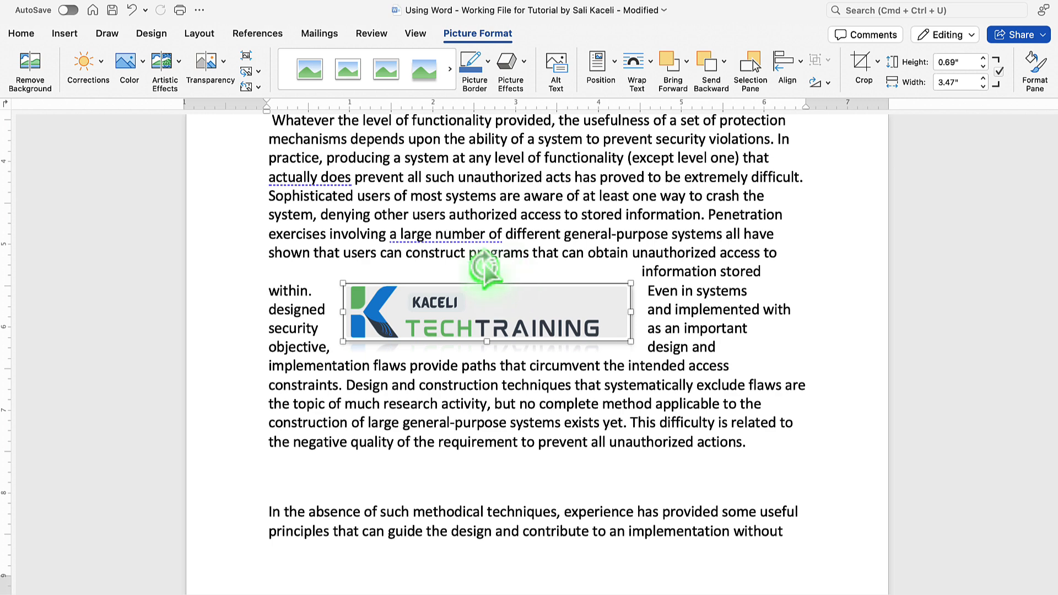
Rotate the logo diagonally and move it higher within the paragraph.
left_click_drag(486, 268, 508, 279)
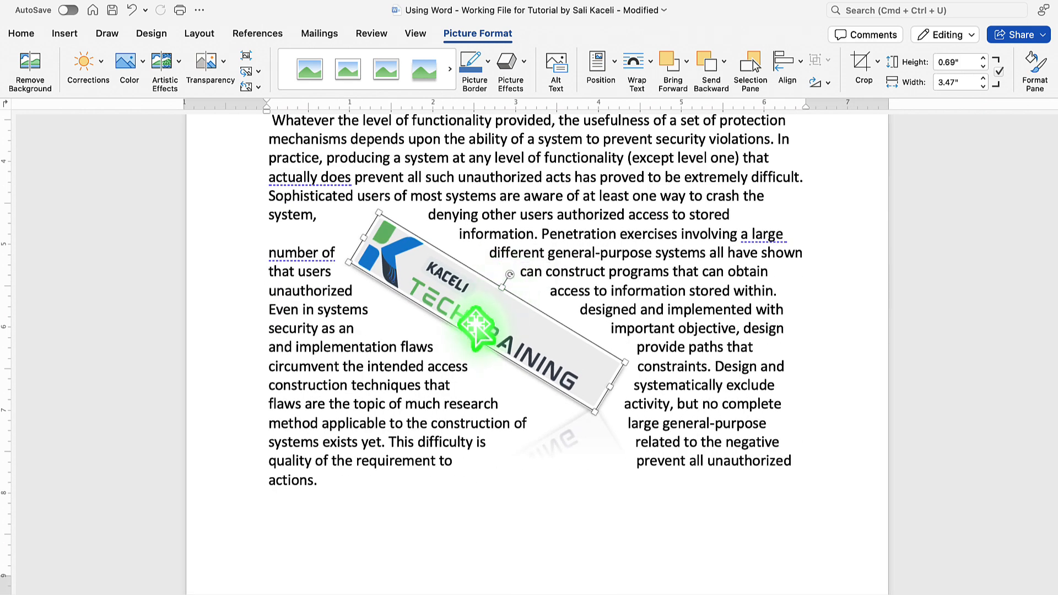
left_click_drag(477, 333, 454, 280)
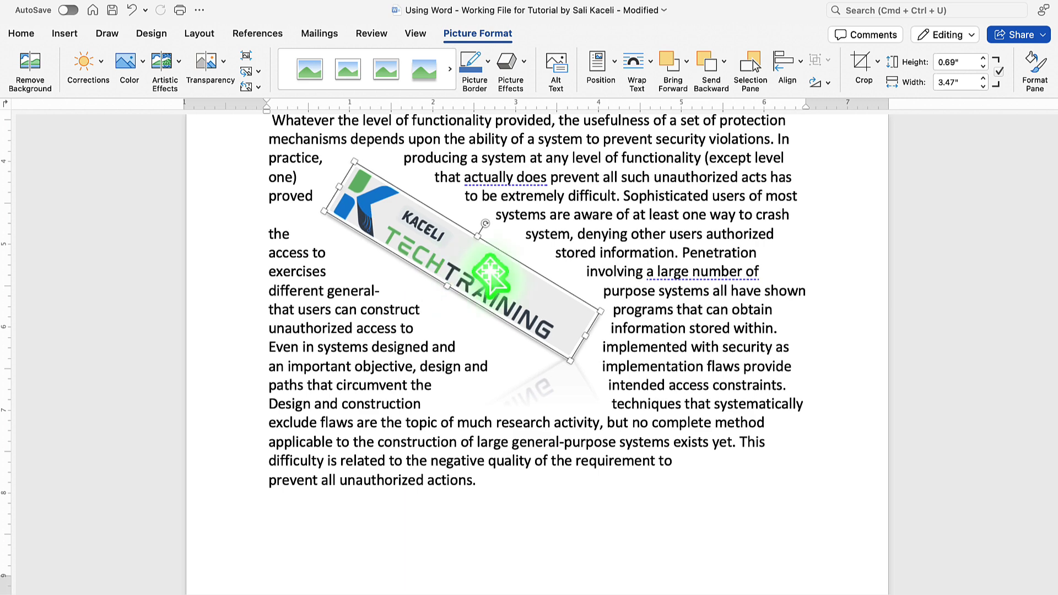
Set the logo's text wrapping to Square.
left_click(650, 71)
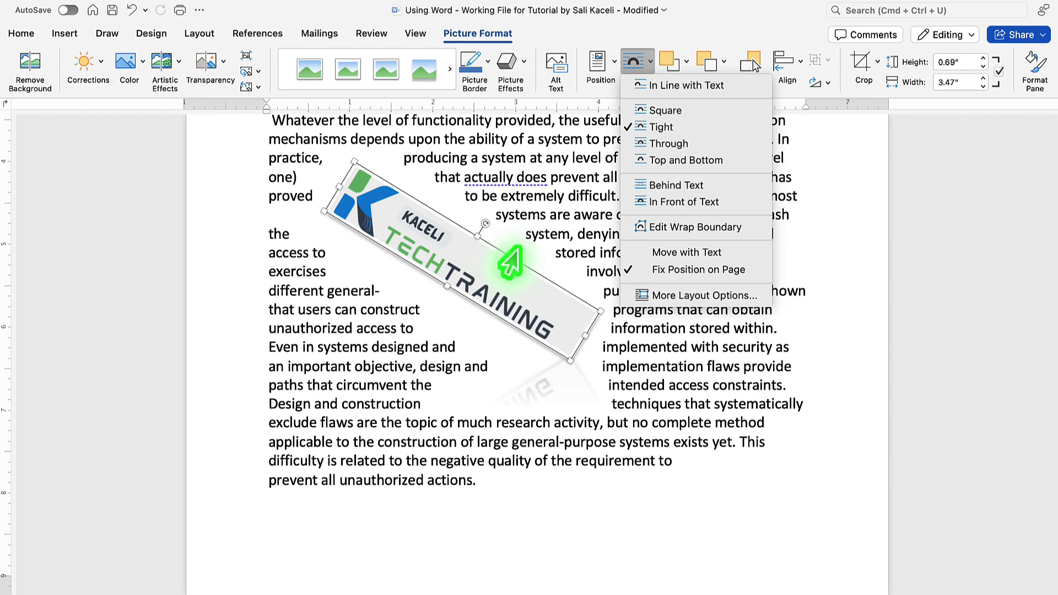
left_click(668, 113)
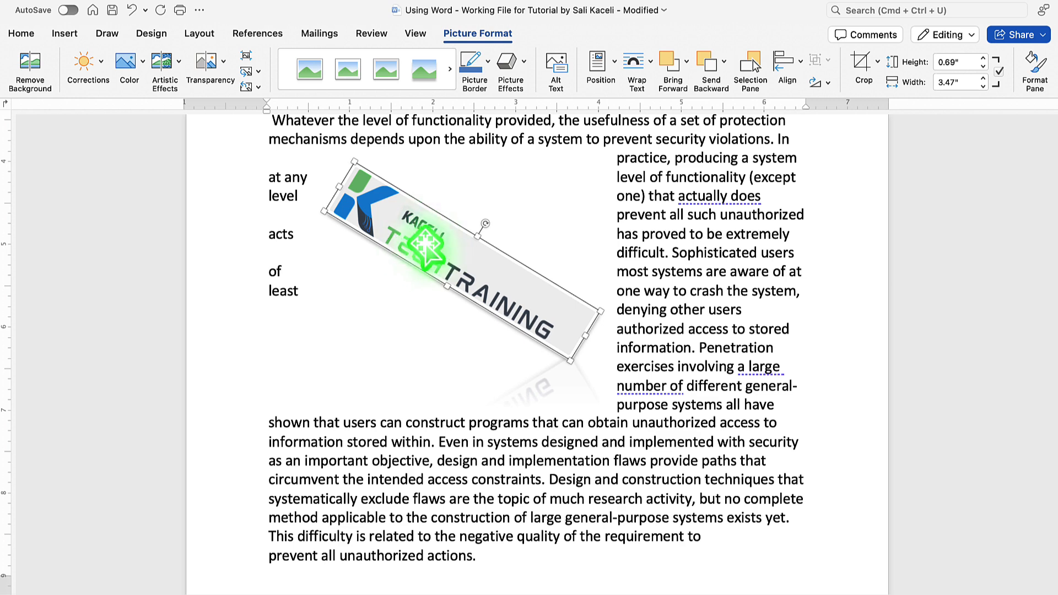
left_click(634, 66)
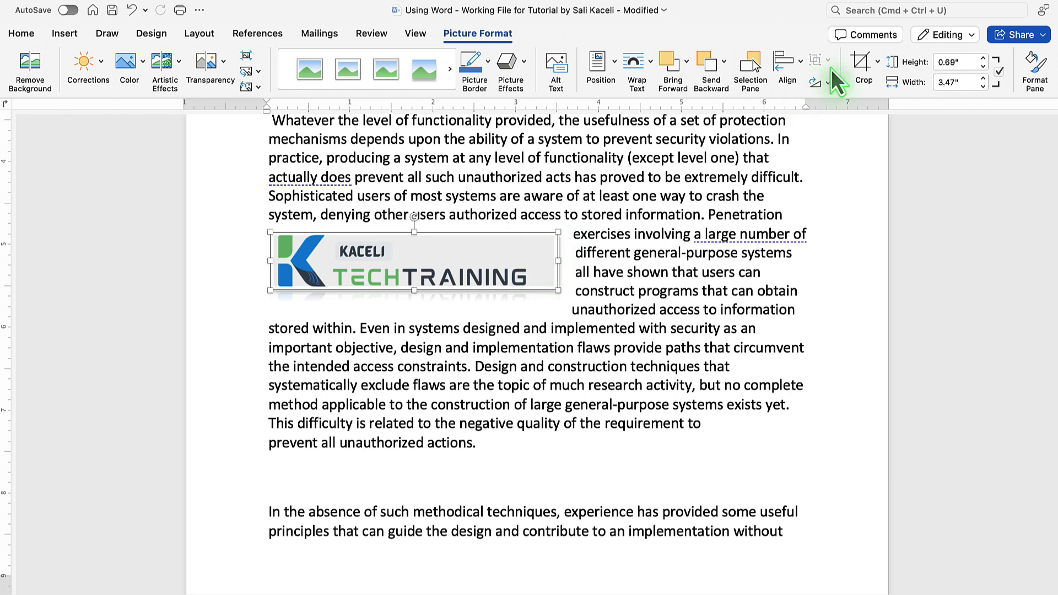
Crop the logo's right edge inward to a width of about 3.19 in.
left_click(865, 61)
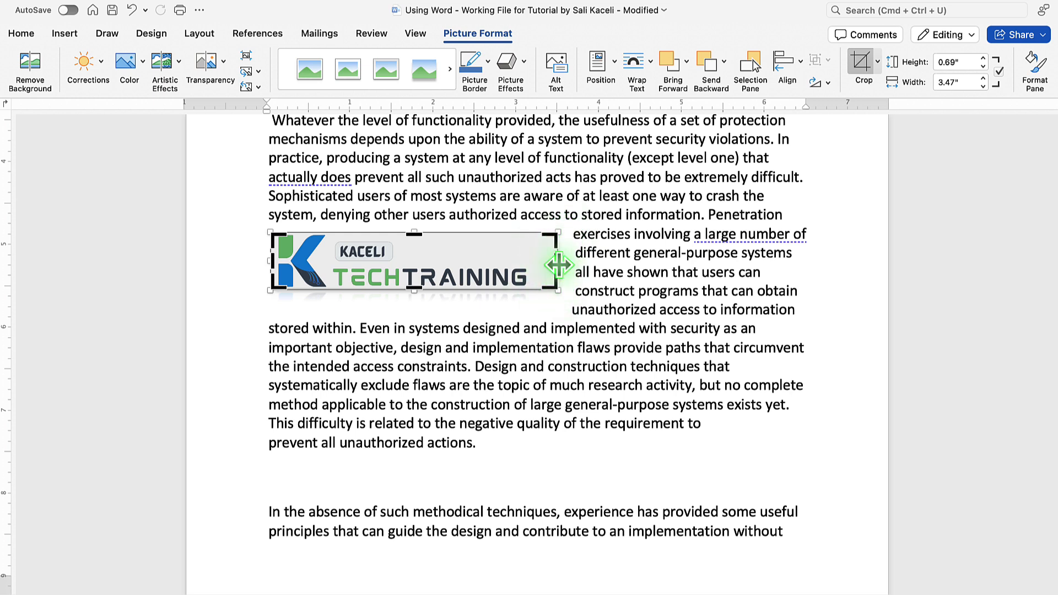
mouse_move(558, 265)
left_mouse_down()
mouse_move(547, 263)
mouse_move(558, 263)
left_mouse_up()
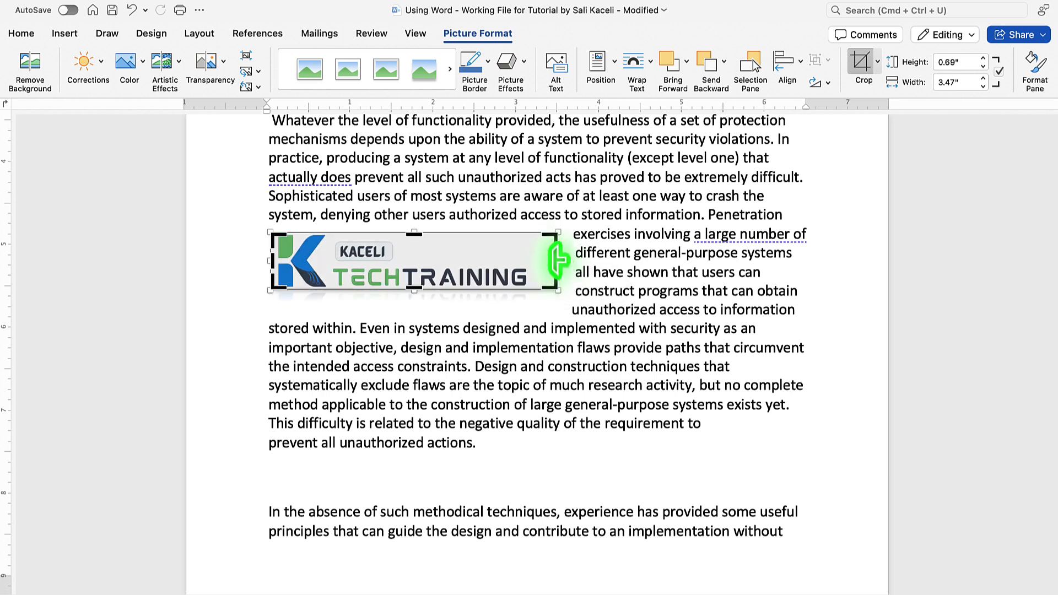
left_click_drag(557, 260, 557, 261)
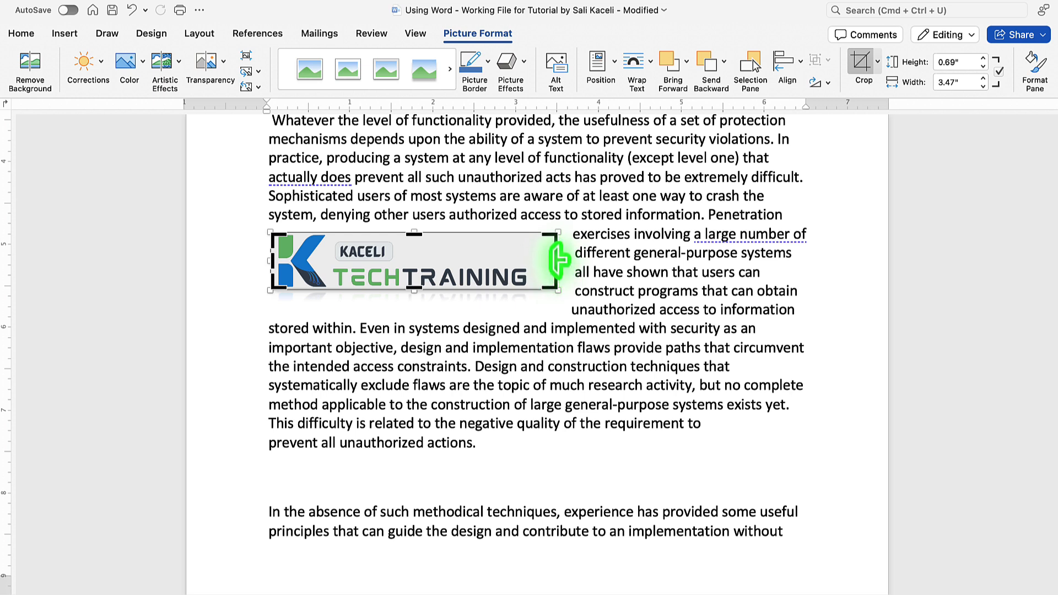
left_click_drag(559, 260, 533, 258)
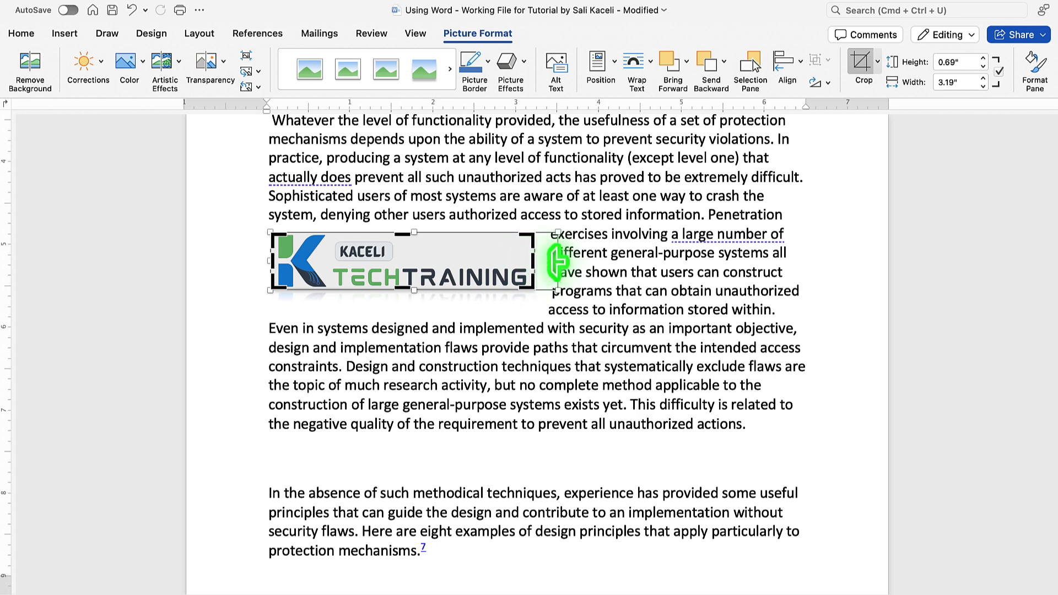
left_click(862, 61)
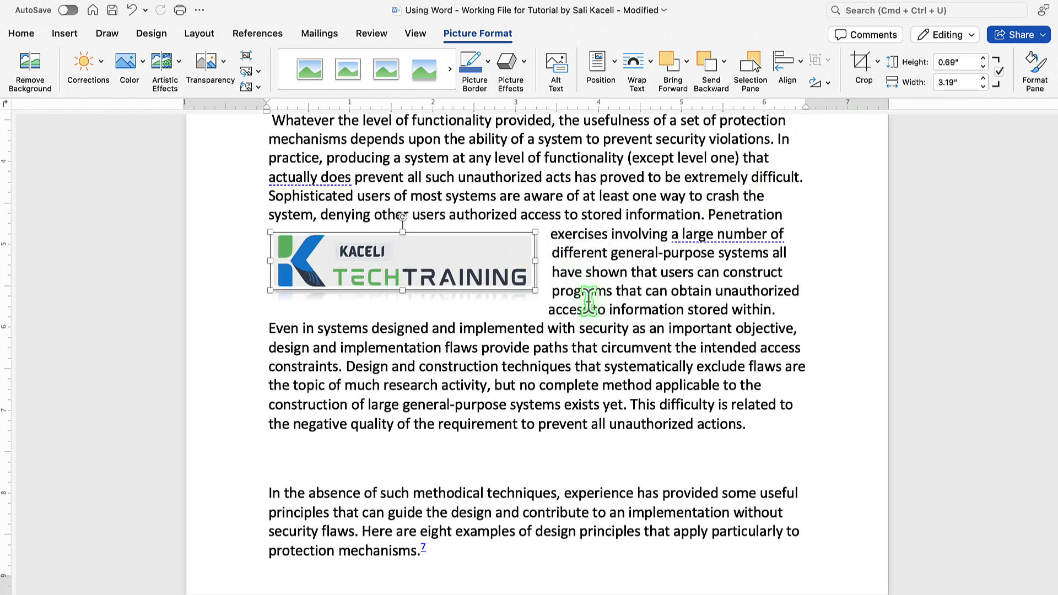
left_click(571, 302)
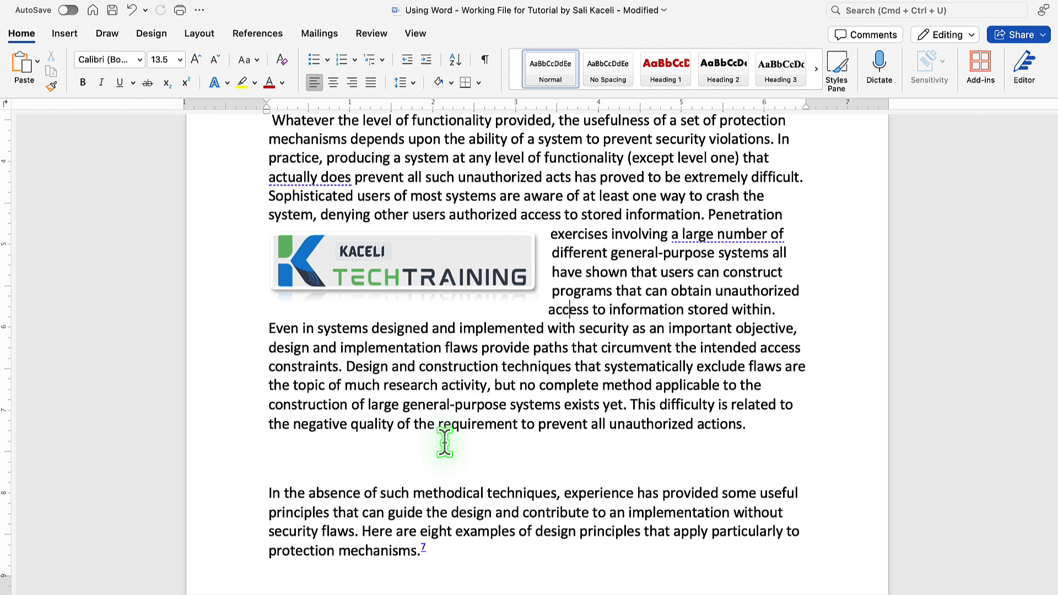
Open the logo's Format Picture pane and expand its Glow and Reflection effect settings.
double_click(536, 255)
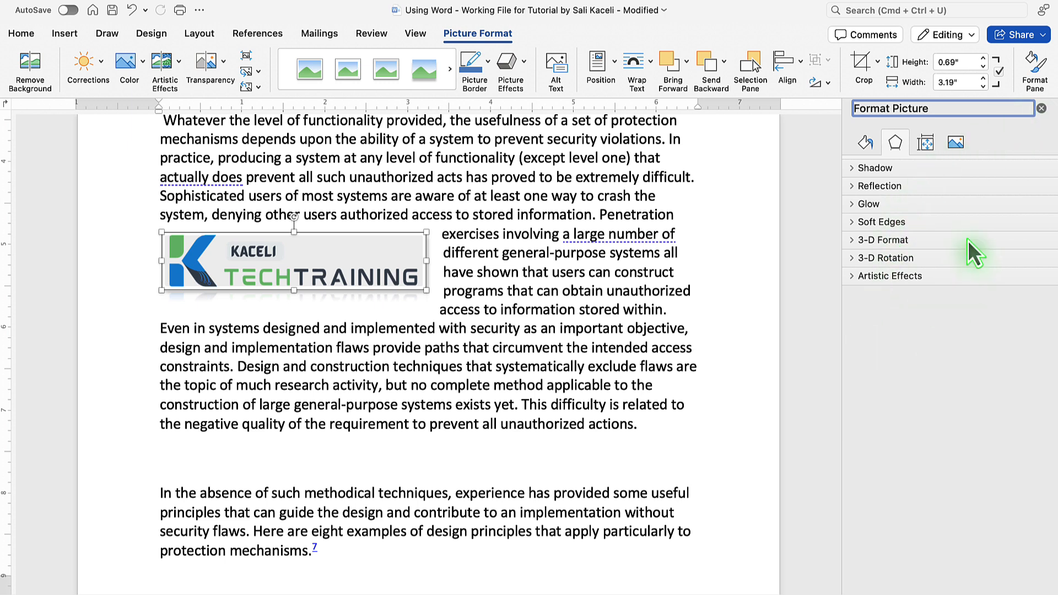
left_click(854, 204)
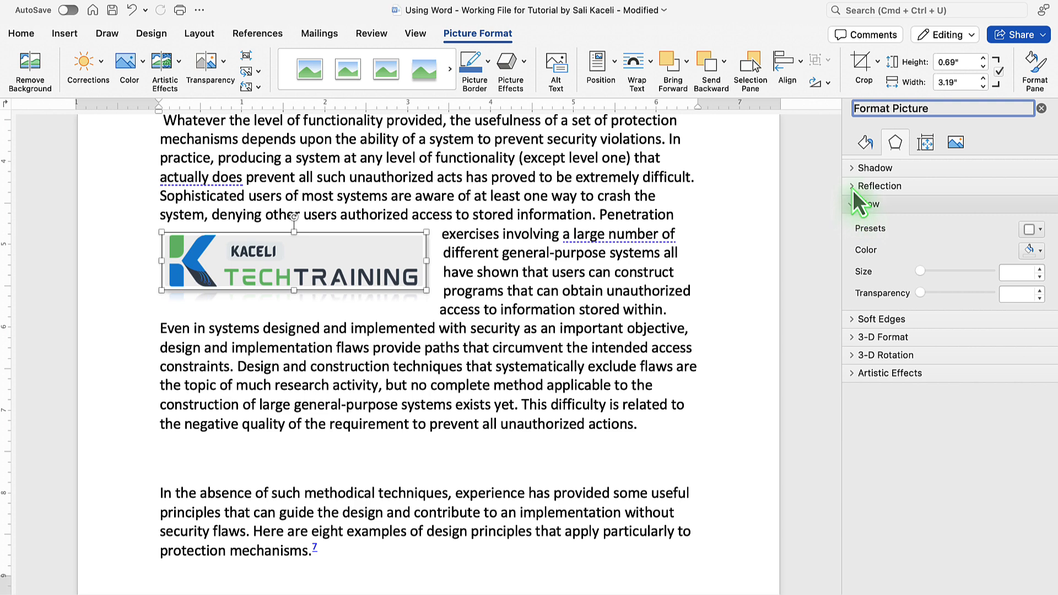
left_click(852, 187)
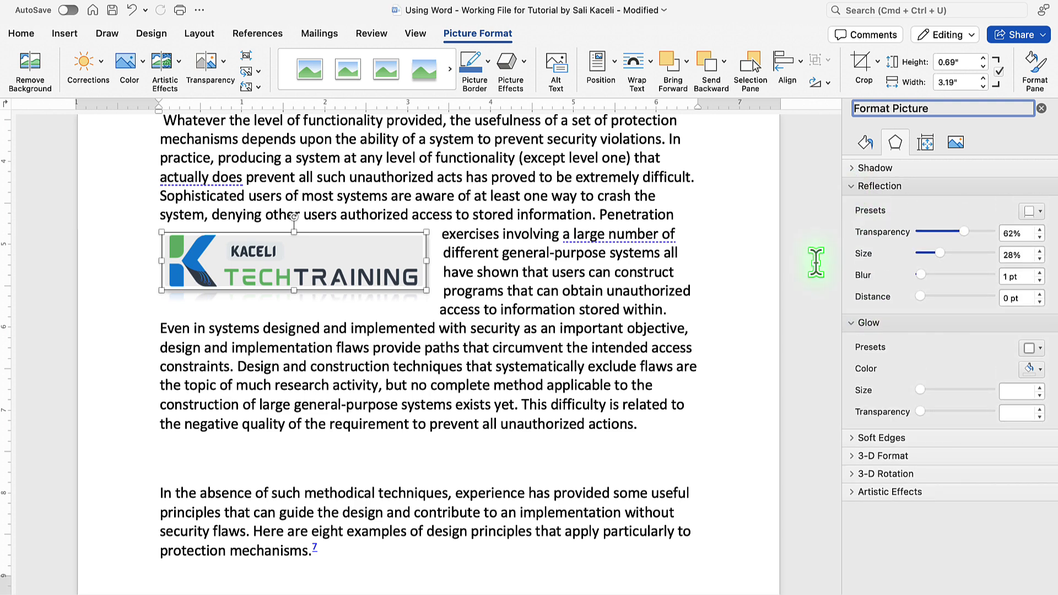